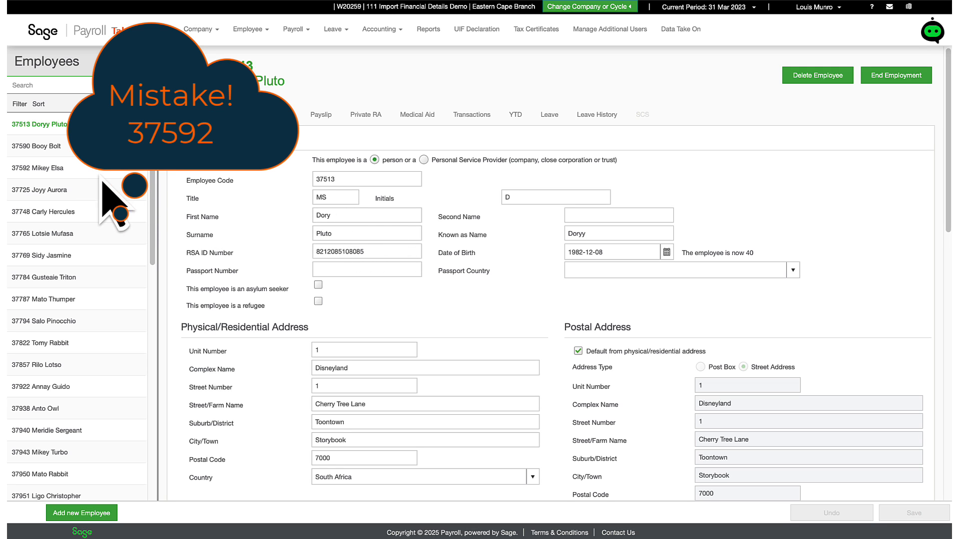
# Open the third listed employee's medical aid details and set the March type to Company with 4 beneficiaries
pyautogui.click(74, 175)
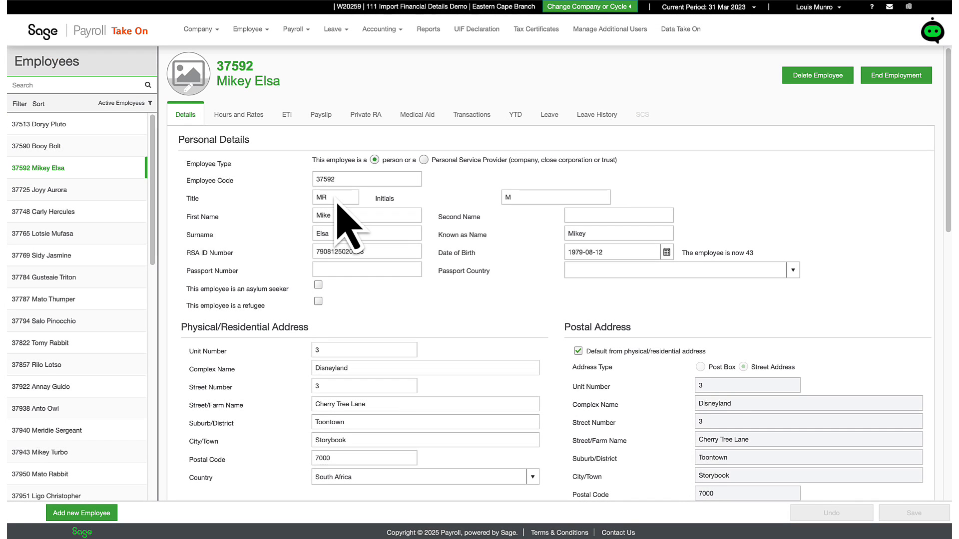
pyautogui.click(421, 116)
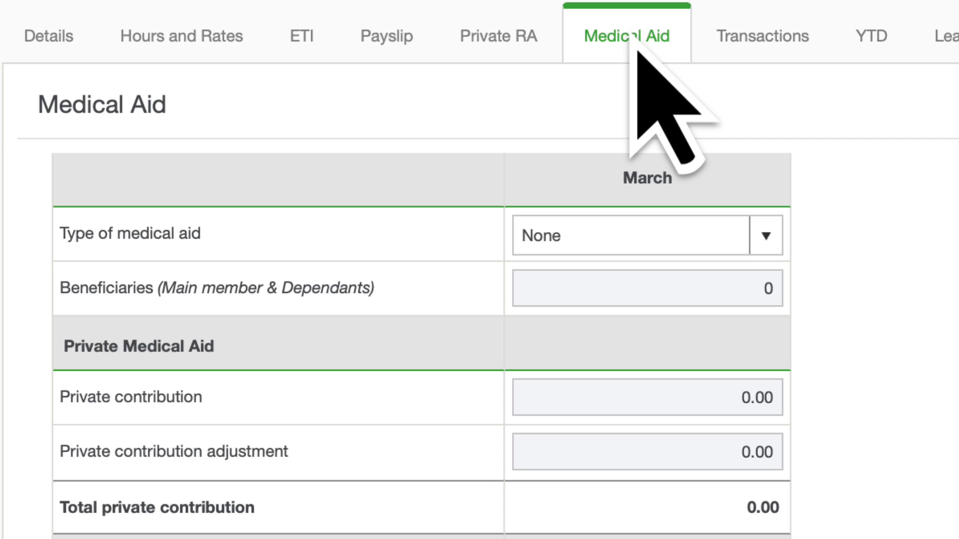
pyautogui.click(775, 244)
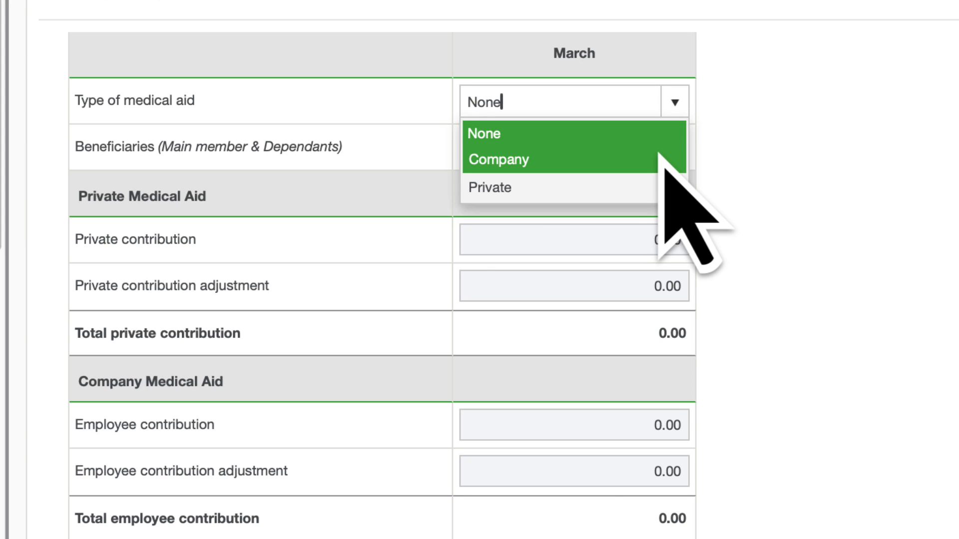
pyautogui.click(660, 154)
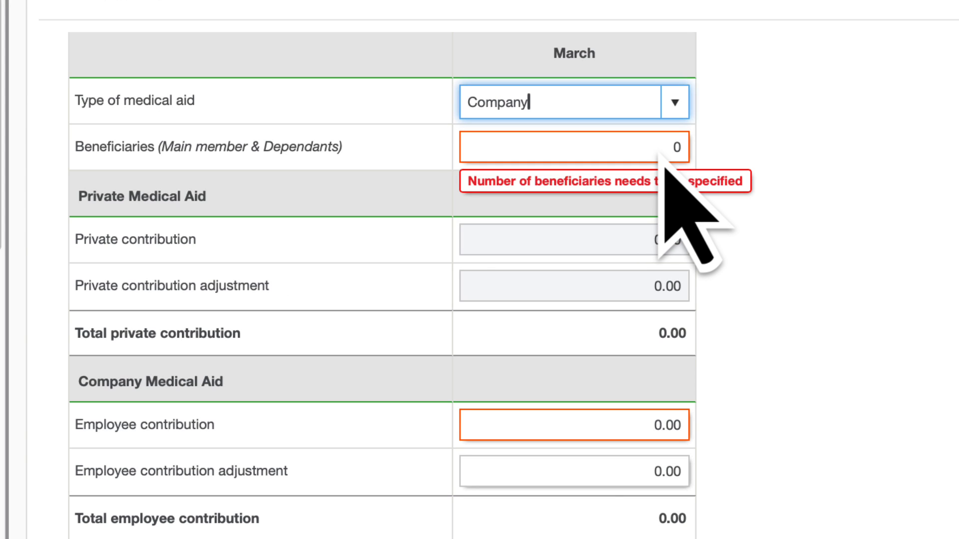
pyautogui.press('Tab')
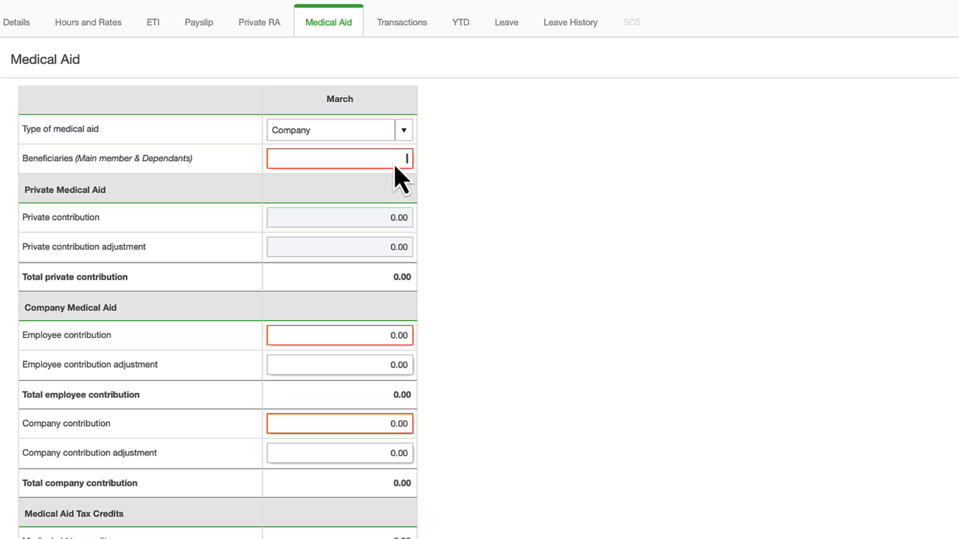
pyautogui.write('4')
pyautogui.click(387, 186)
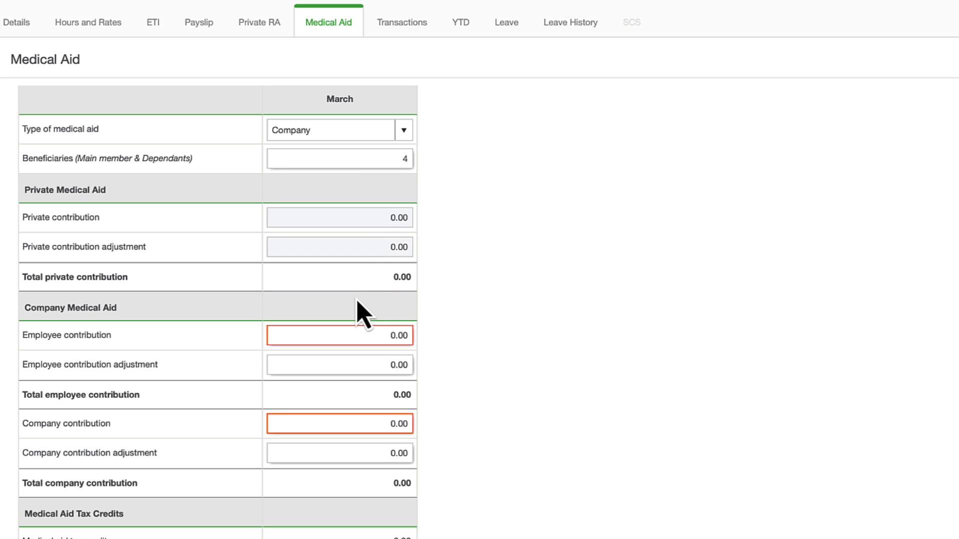
# Enter a company medical aid employee contribution of 7625 and a company contribution of 7341, and save the record
pyautogui.scroll(-2, 357, 300)
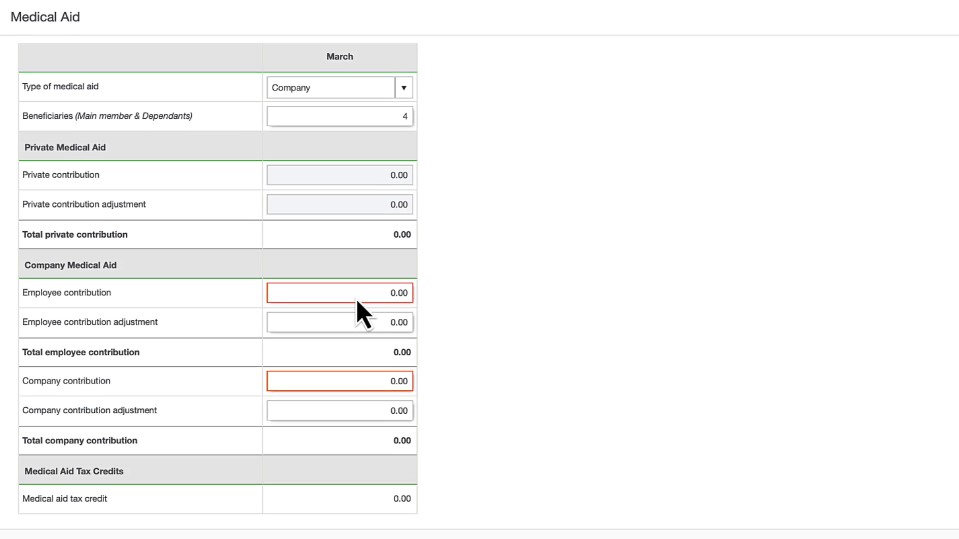
pyautogui.click(356, 299)
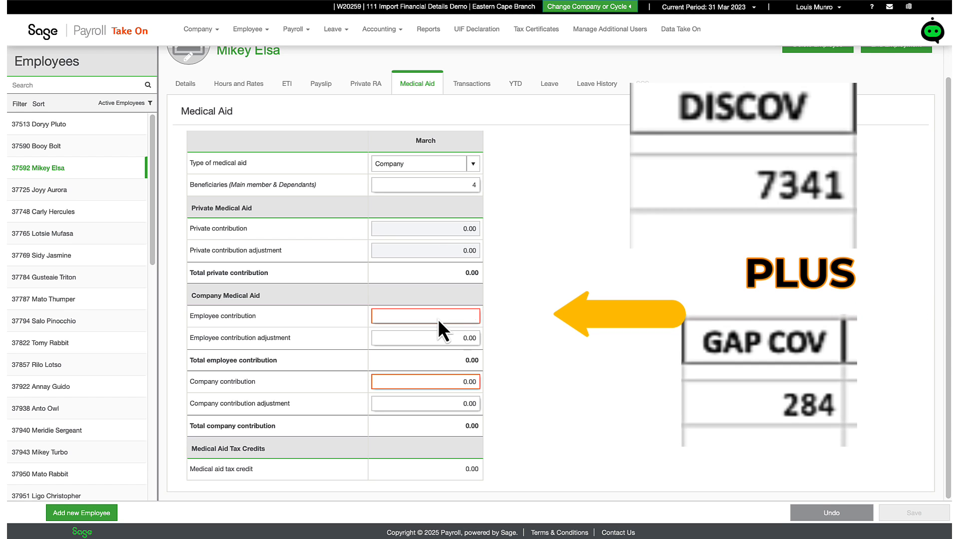
pyautogui.write('7625')
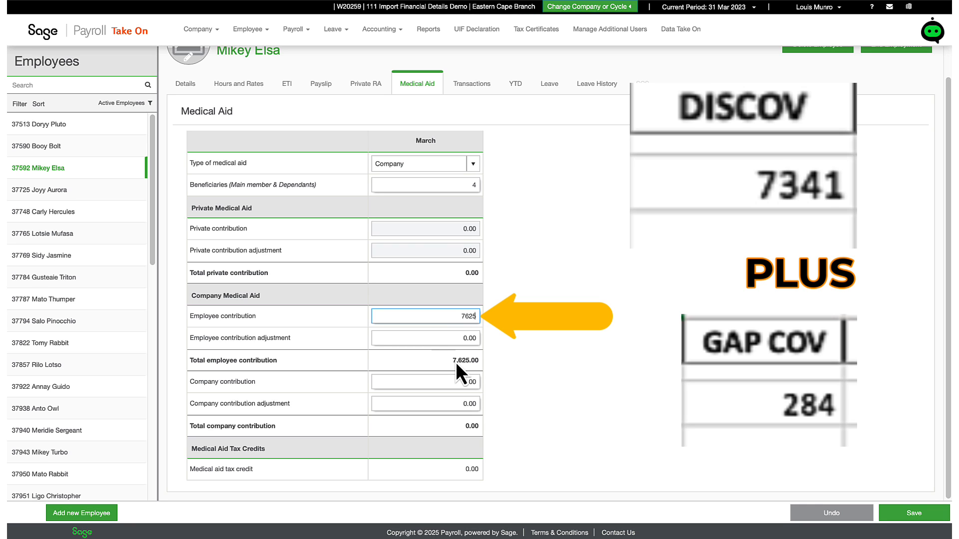
pyautogui.click(440, 382)
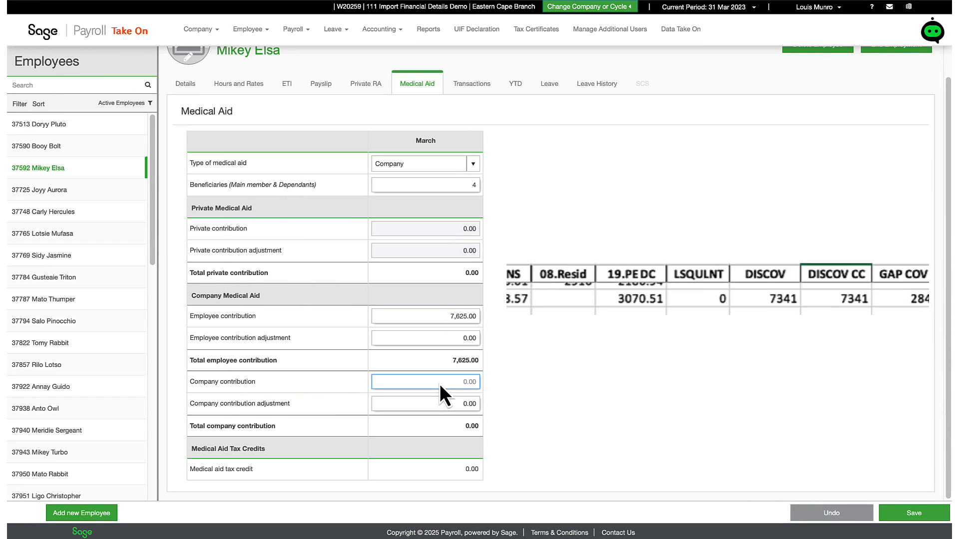
pyautogui.write('734')
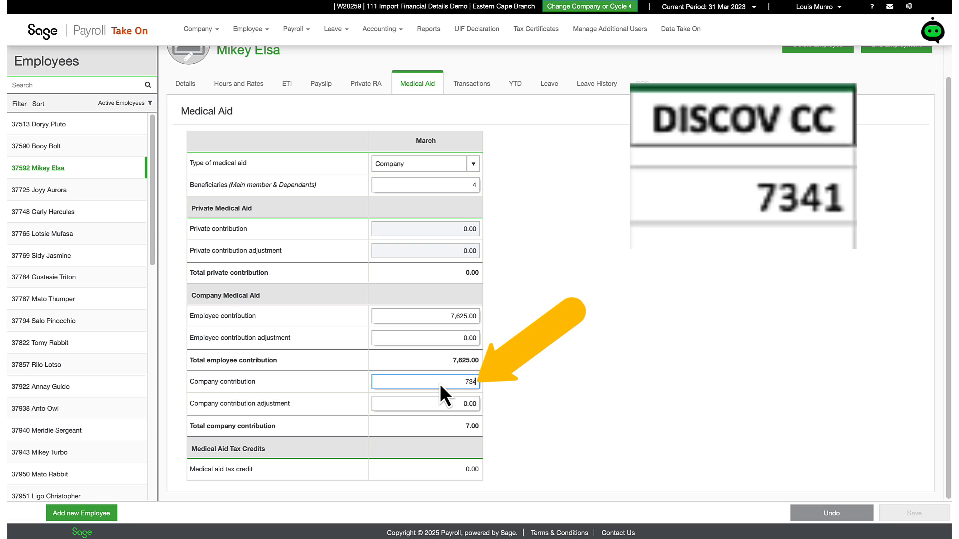
pyautogui.write('1')
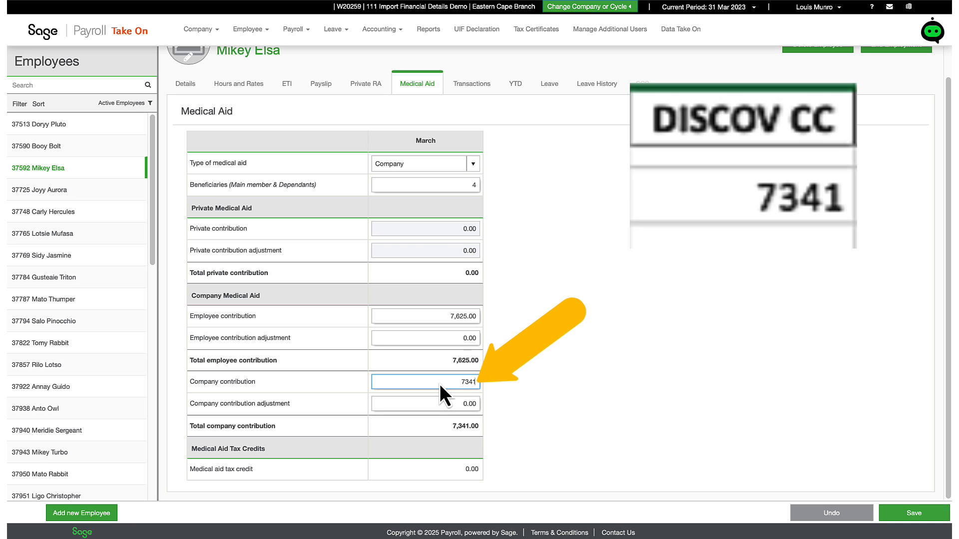
pyautogui.click(669, 445)
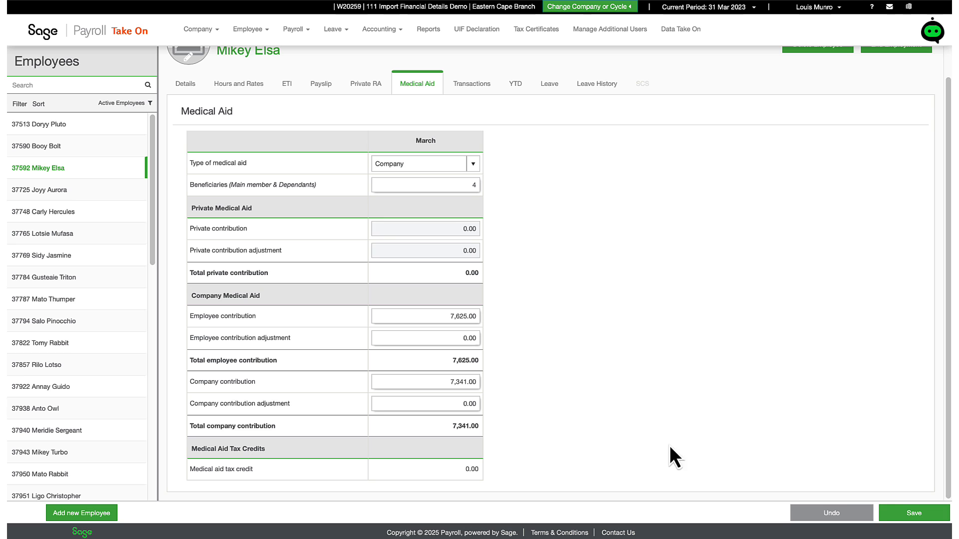
pyautogui.click(892, 514)
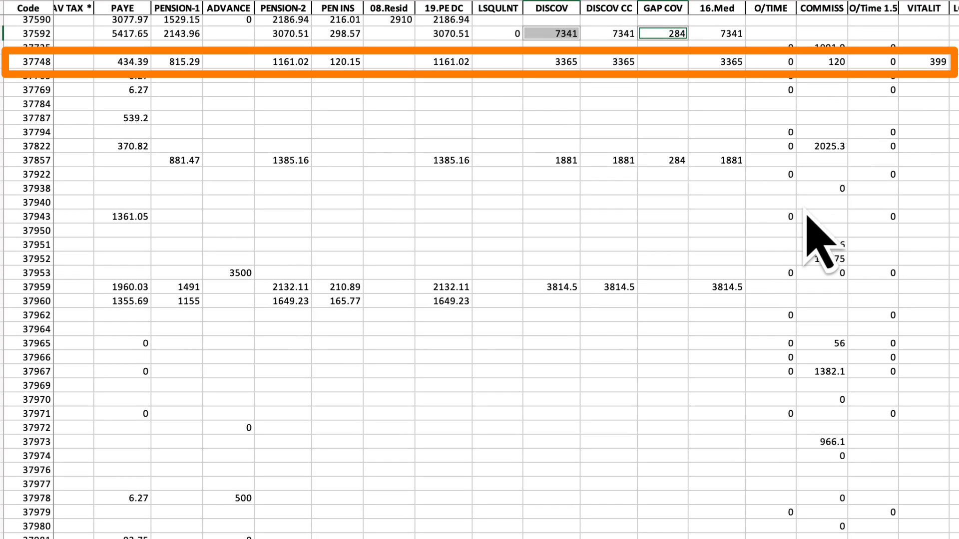
# In the payroll spreadsheet, select the DISCOV amount 3365 and the VITALIT amount 399 in the same row to get their sum
pyautogui.click(557, 68)
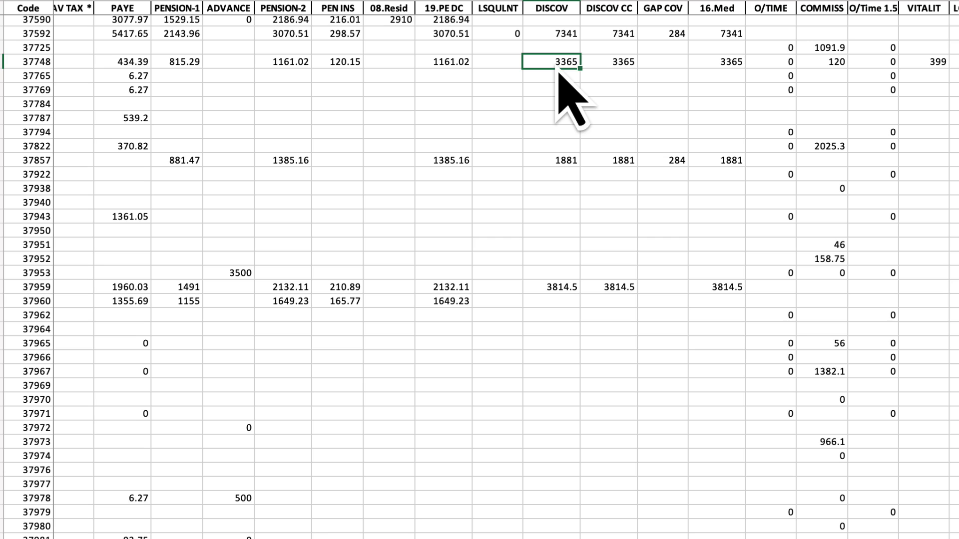
pyautogui.keyDown('super'); pyautogui.click(932, 63); pyautogui.keyUp('super')
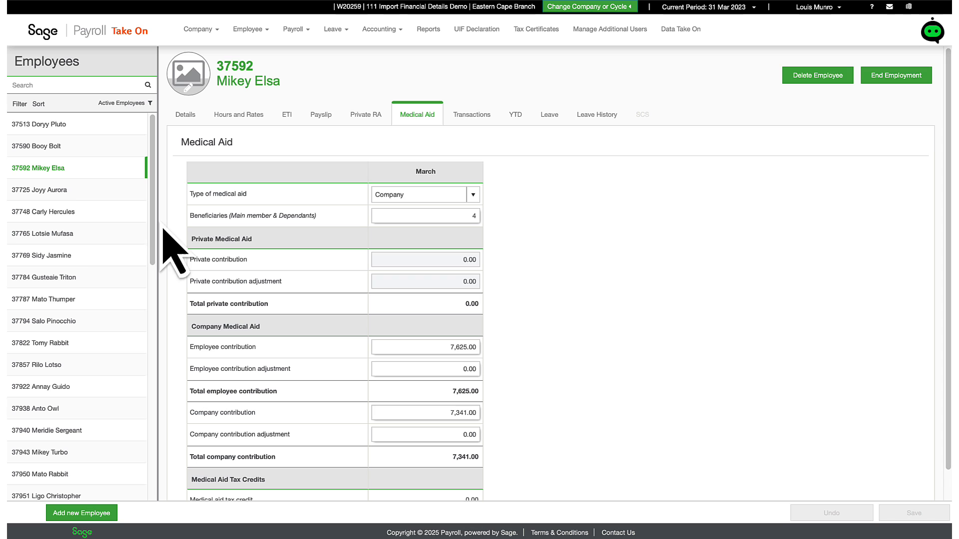
# Back in Sage Payroll, open the fifth listed employee and set the March medical aid type to Company with 2 beneficiaries
pyautogui.click(86, 215)
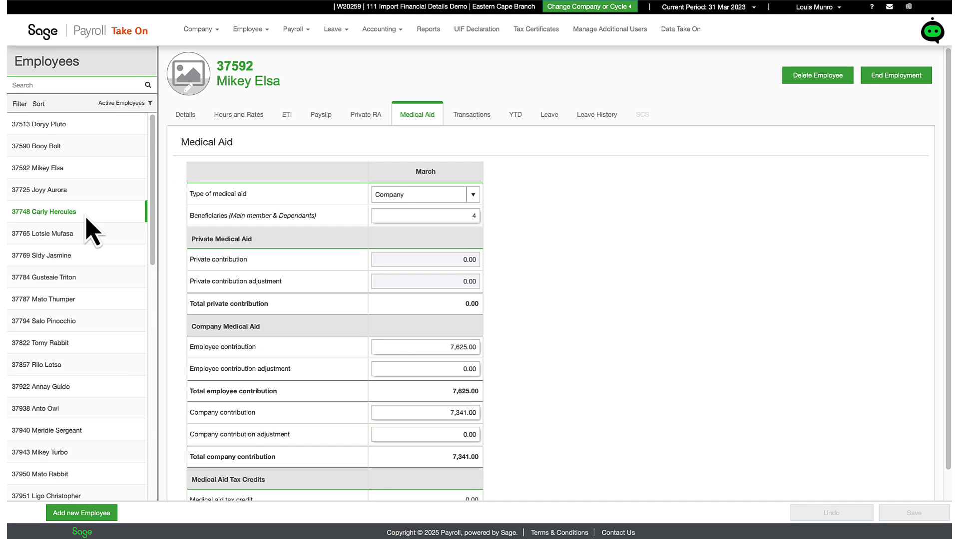
pyautogui.click(86, 216)
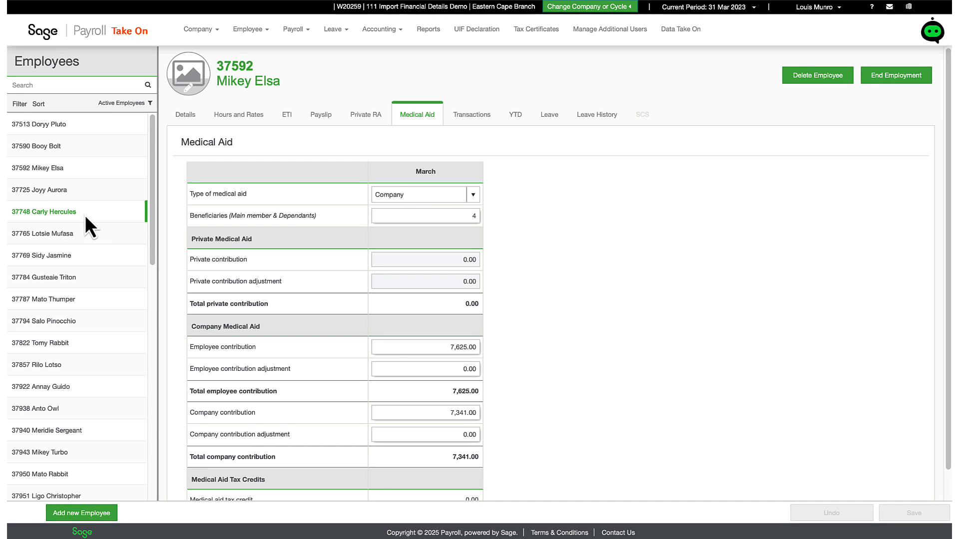
pyautogui.click(473, 195)
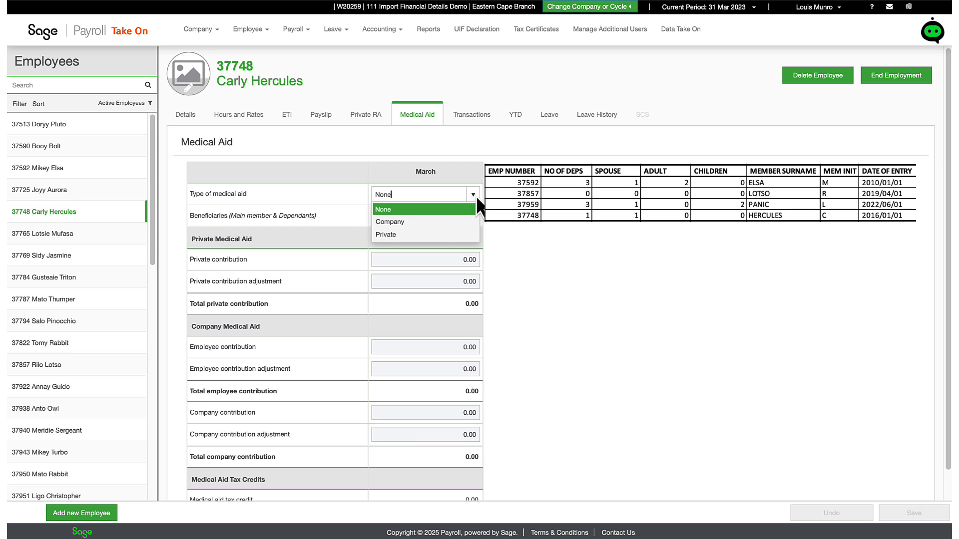
pyautogui.click(434, 220)
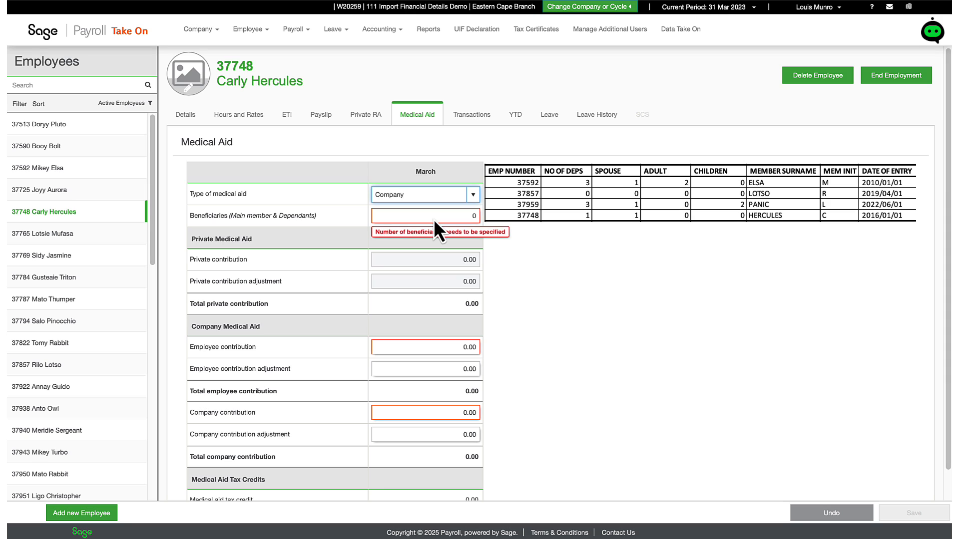
pyautogui.click(433, 220)
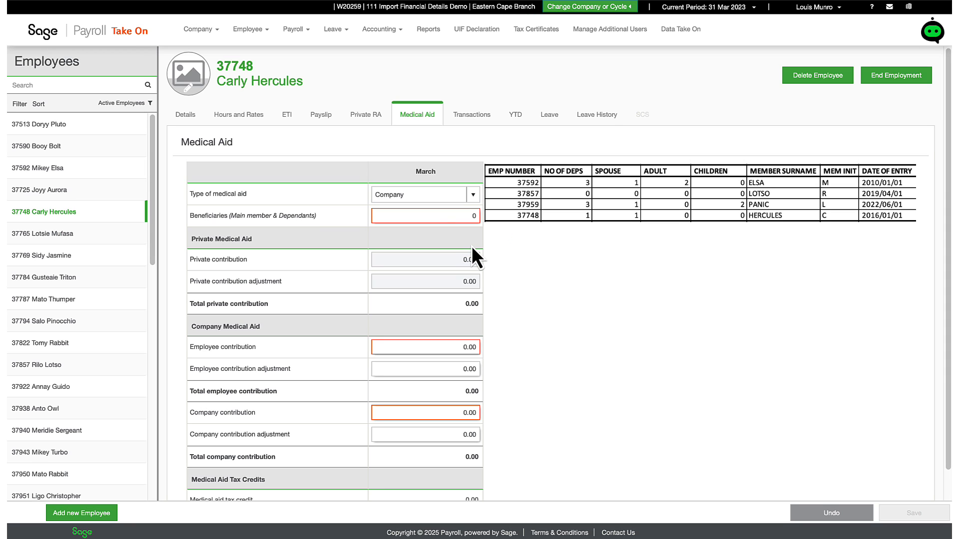
pyautogui.write('2')
# Enter an employee contribution of 3764 and a company contribution of 3365 for this employee's company medical aid, and save
pyautogui.click(418, 347)
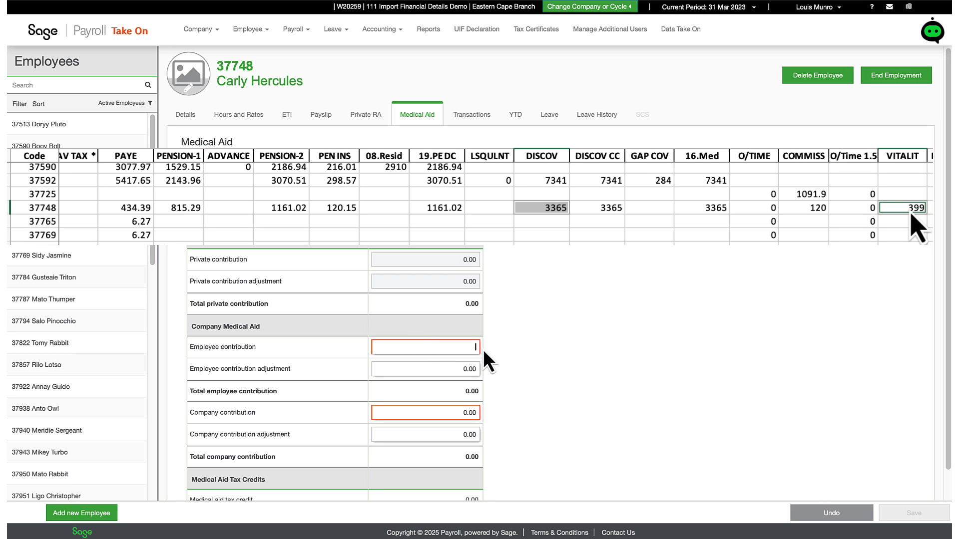
pyautogui.write('3,764')
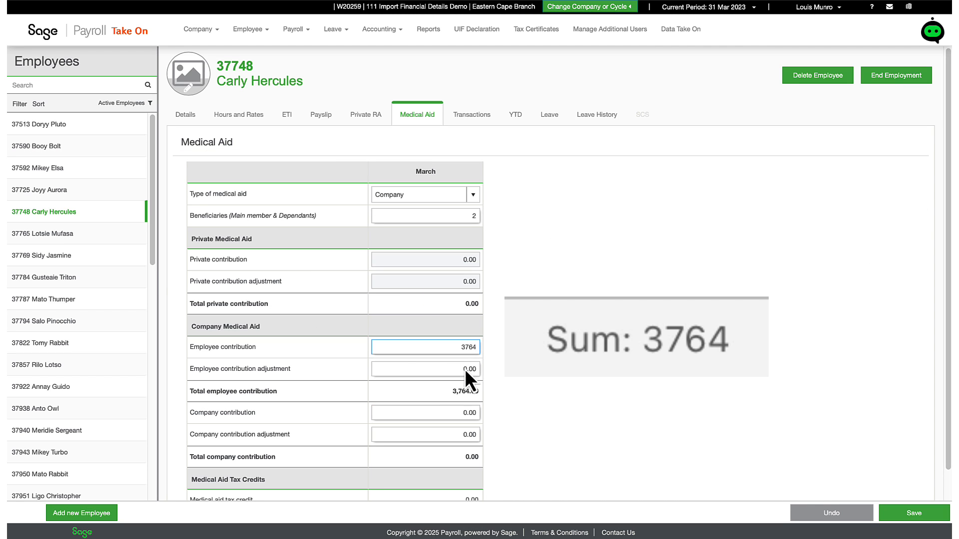
pyautogui.click(446, 399)
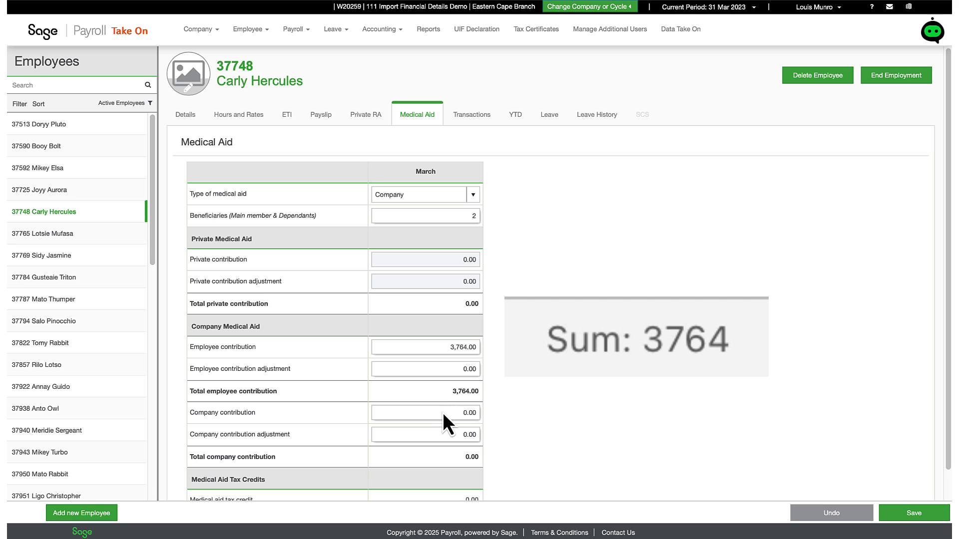
pyautogui.click(443, 413)
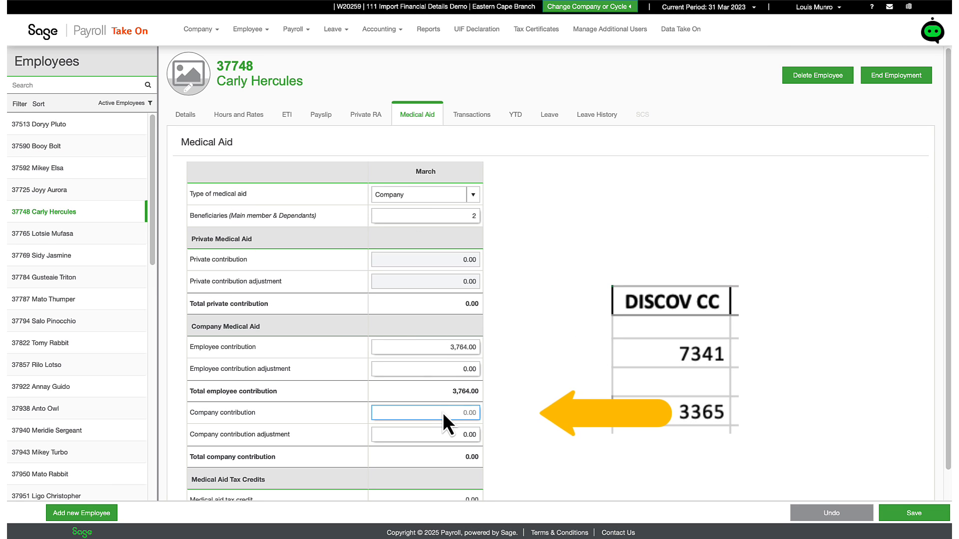
pyautogui.write('3,36')
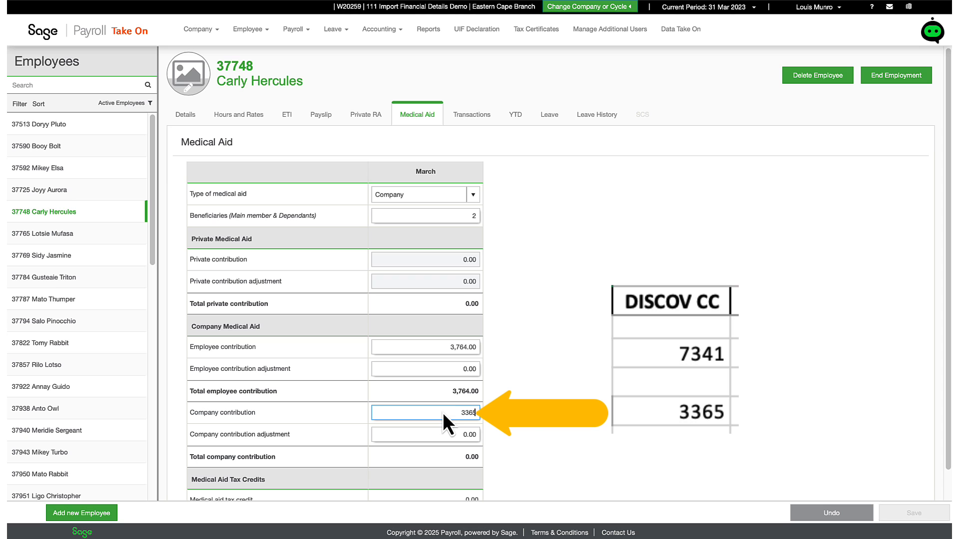
pyautogui.write('5')
pyautogui.click(528, 431)
pyautogui.scroll(-1, 523, 410)
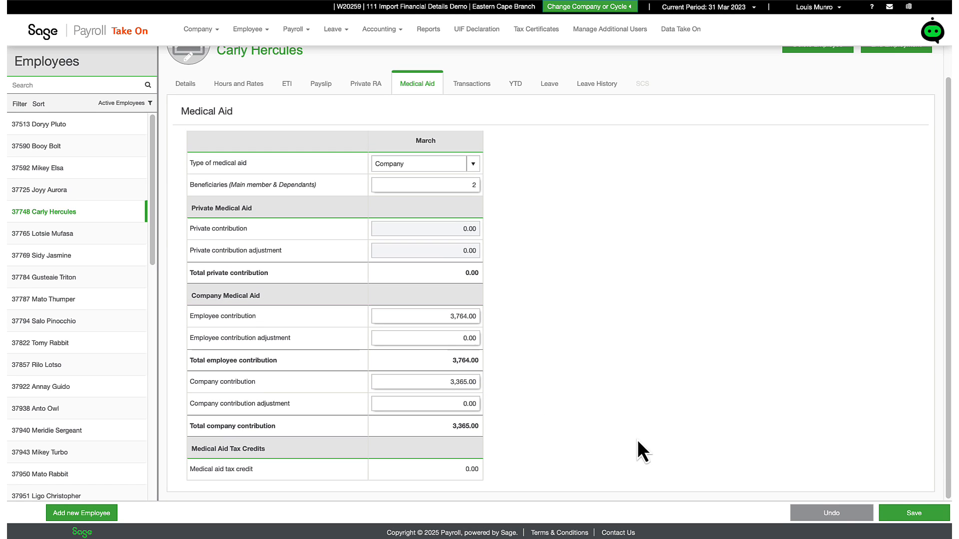
pyautogui.click(897, 513)
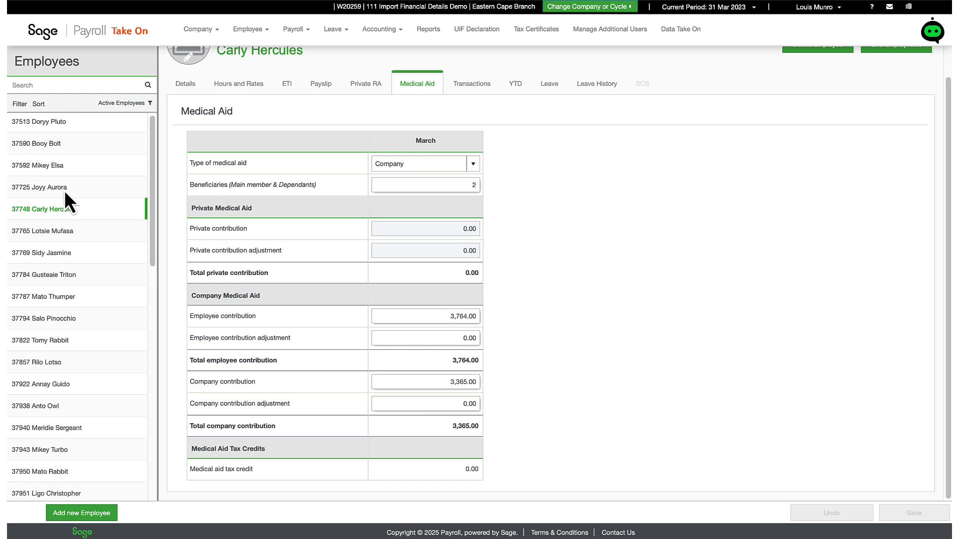
# Open the twelfth listed employee and set the March medical aid type to Company with 1 beneficiary
pyautogui.scroll(-1, 63, 214)
pyautogui.scroll(-2, 59, 276)
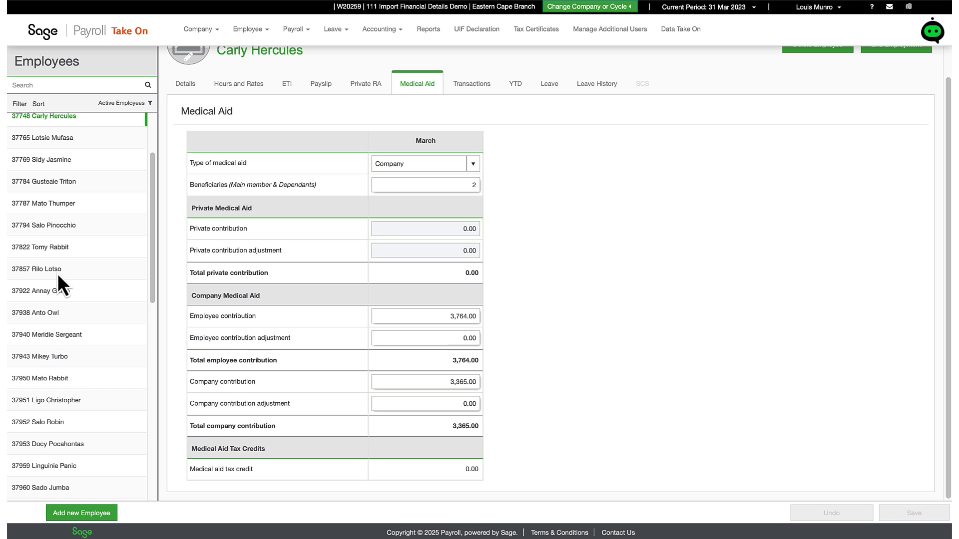
pyautogui.click(58, 274)
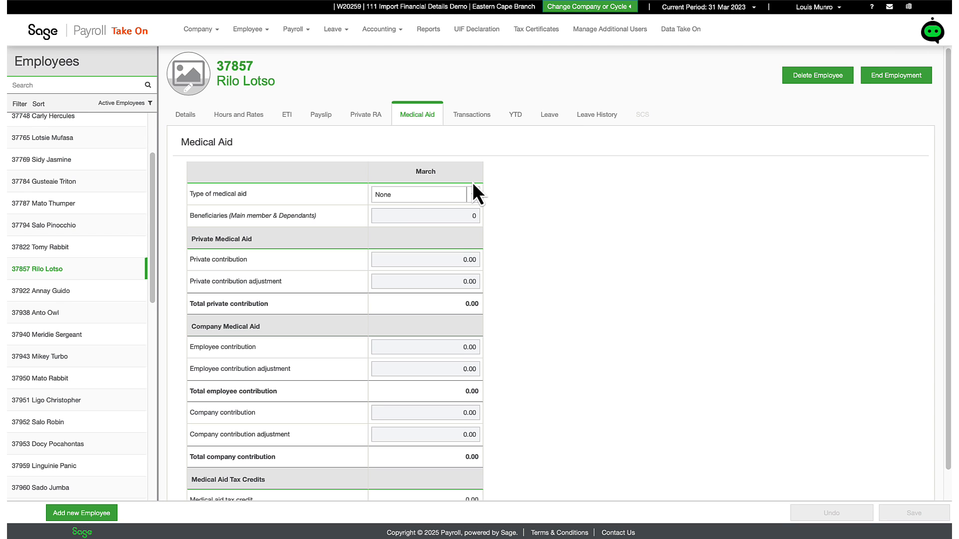
pyautogui.click(474, 195)
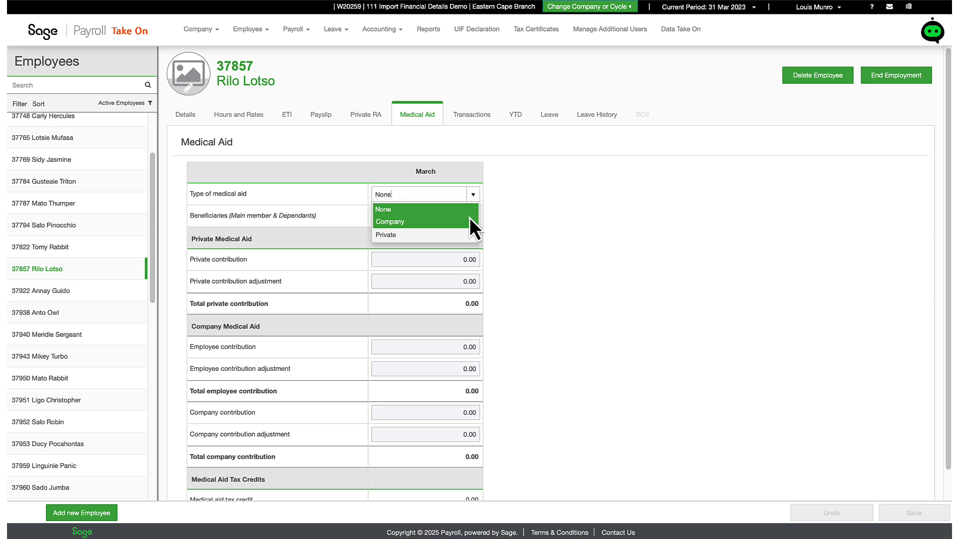
pyautogui.click(469, 218)
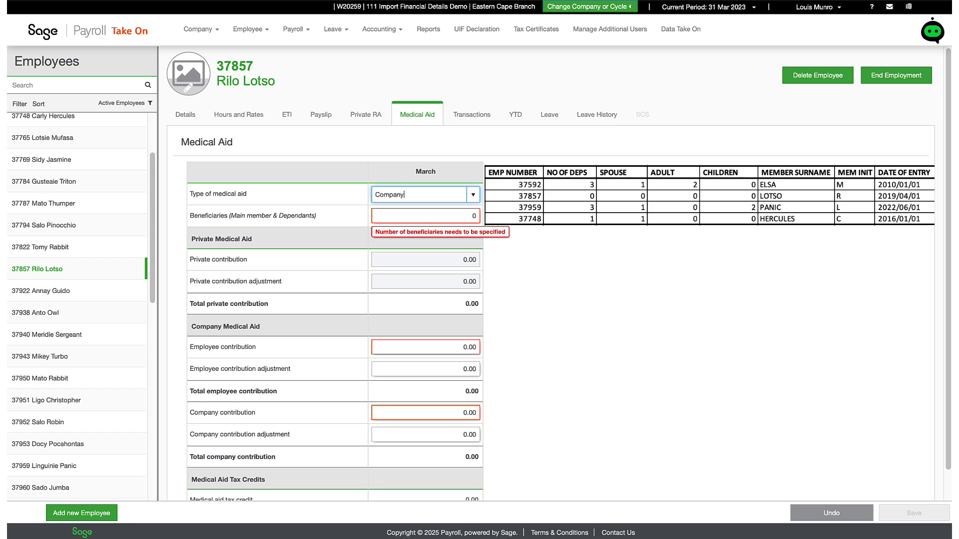
pyautogui.click(474, 216)
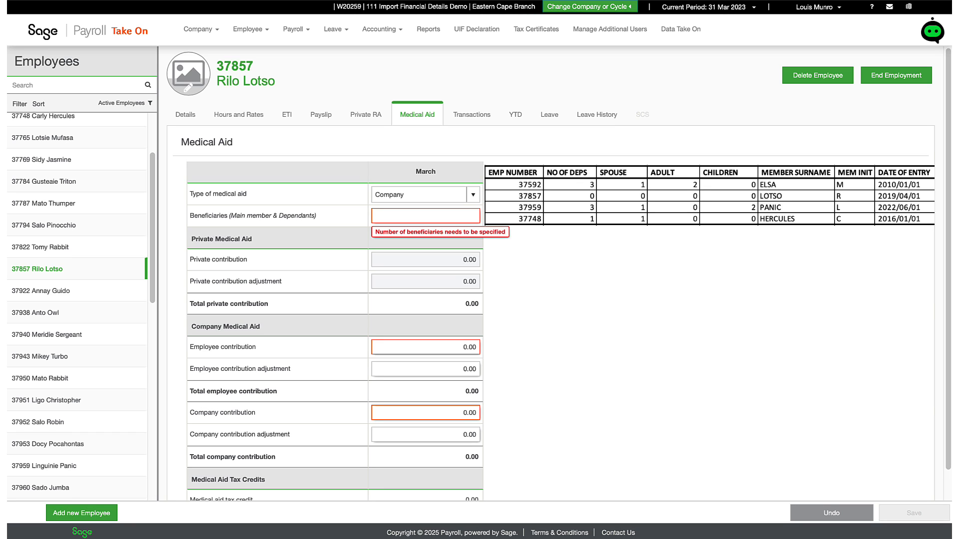
pyautogui.write('1')
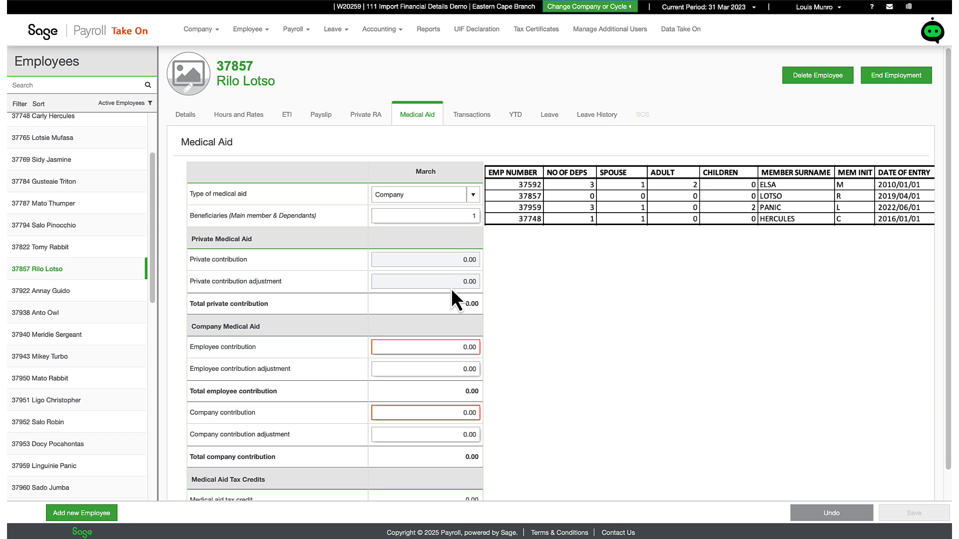
# Enter an employee contribution of 2165 and a company contribution of 1881 for the open employee's company medical aid, and save
pyautogui.click(432, 349)
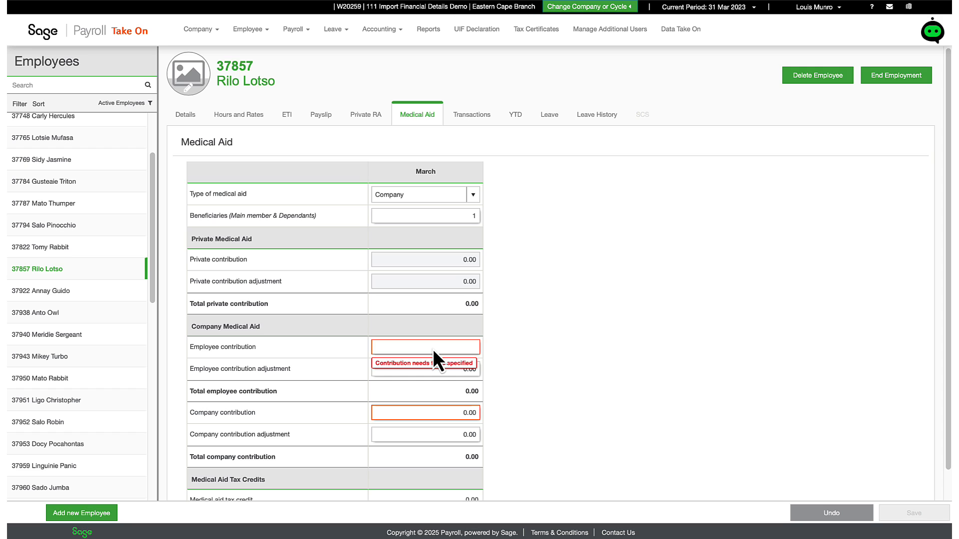
pyautogui.write('2165')
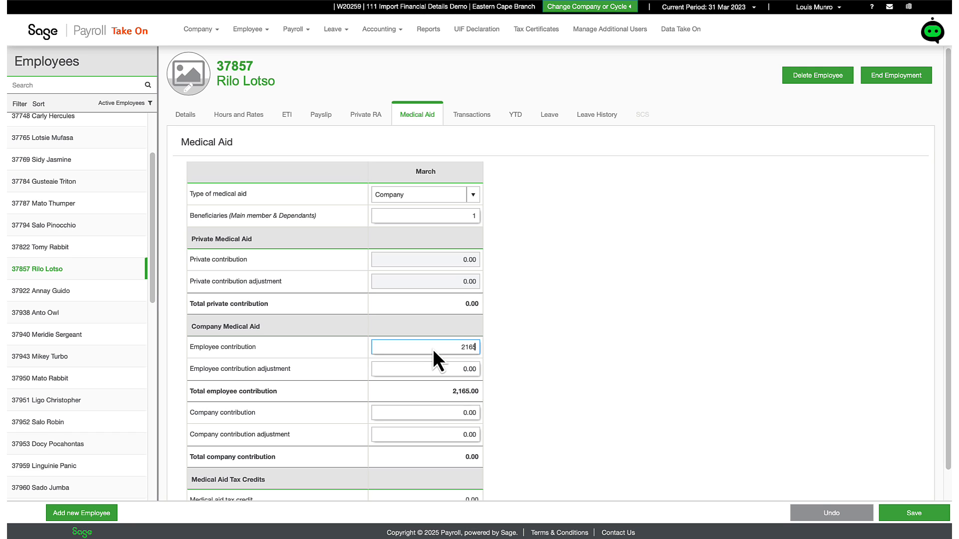
pyautogui.press('Return')
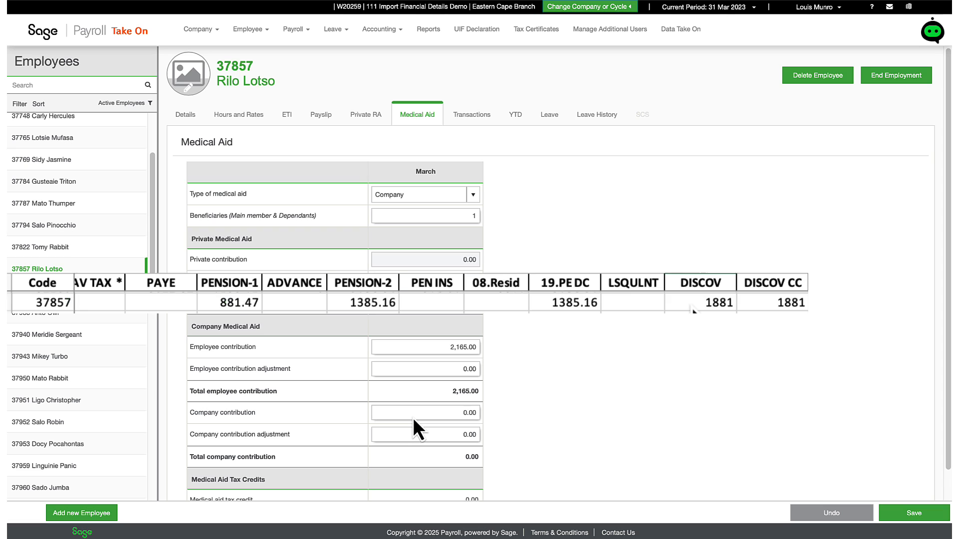
pyautogui.click(413, 418)
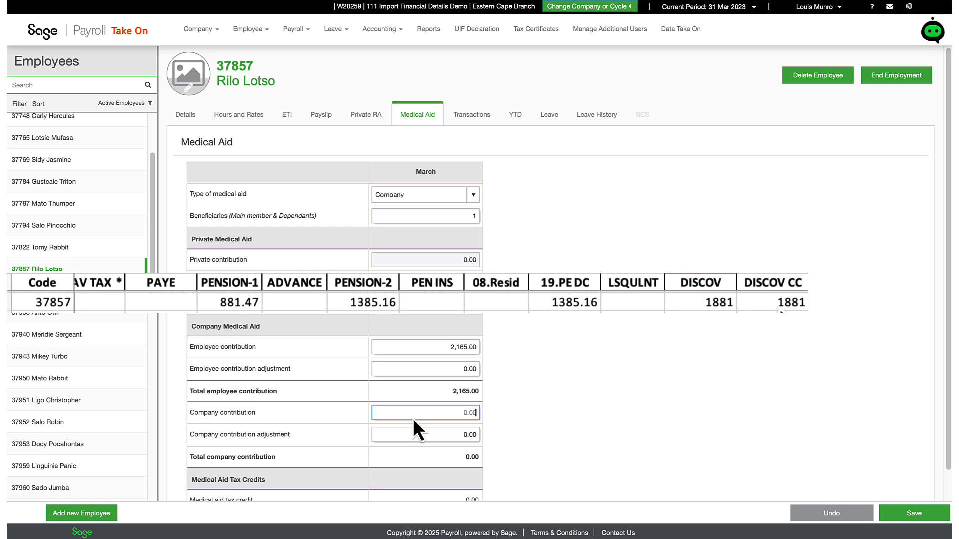
pyautogui.write('1881')
pyautogui.press('Return')
pyautogui.scroll(-1, 412, 418)
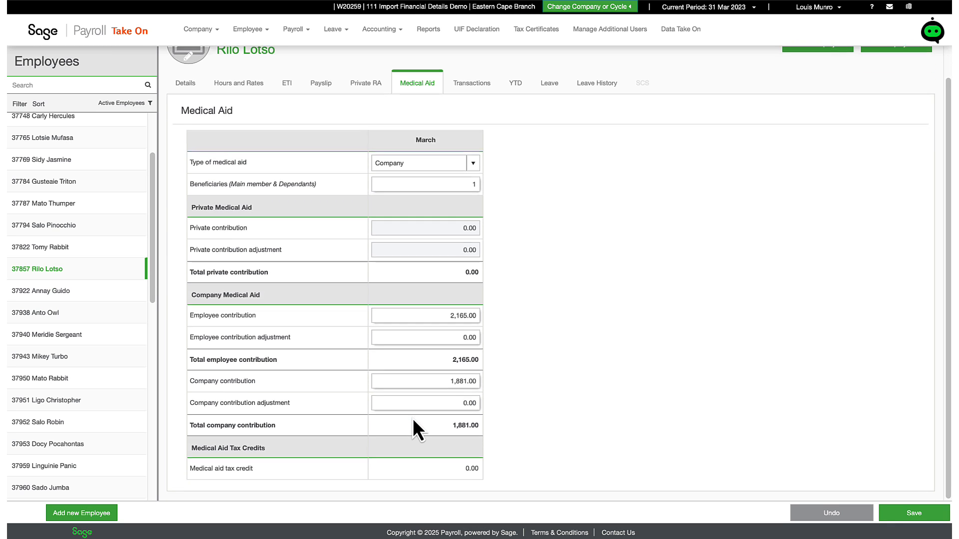
pyautogui.click(904, 511)
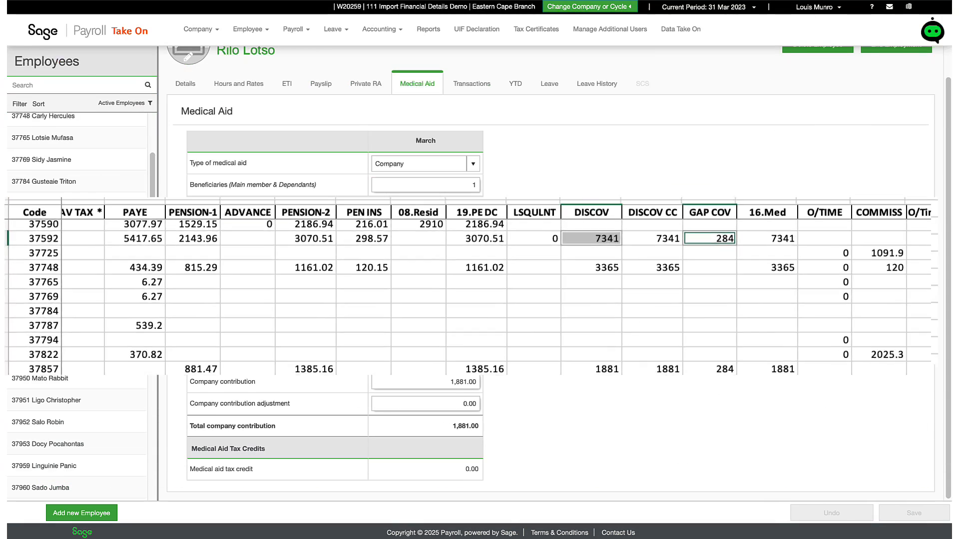
# Open the employee nine rows below the current one and set the March medical aid type to Company with 4 beneficiaries
pyautogui.scroll(-3, 91, 345)
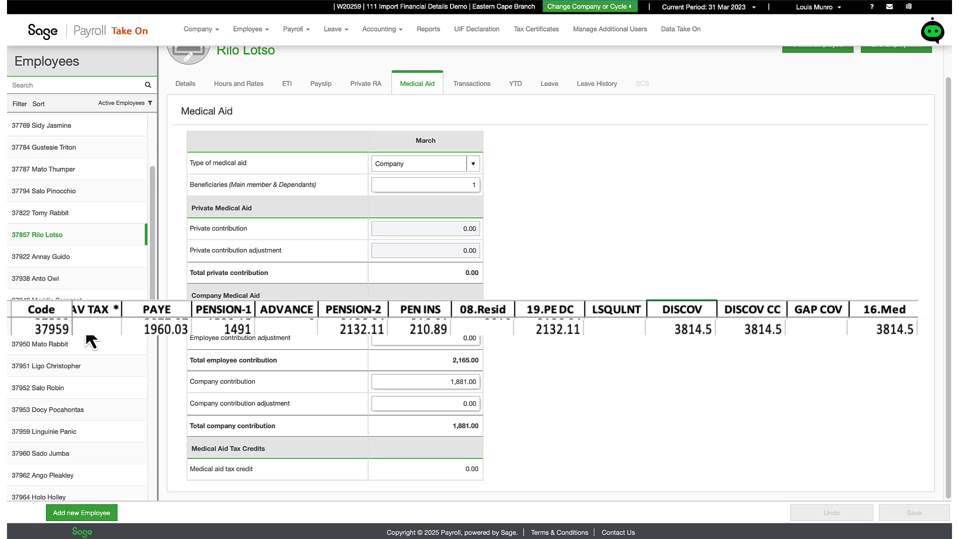
pyautogui.scroll(-1, 90, 342)
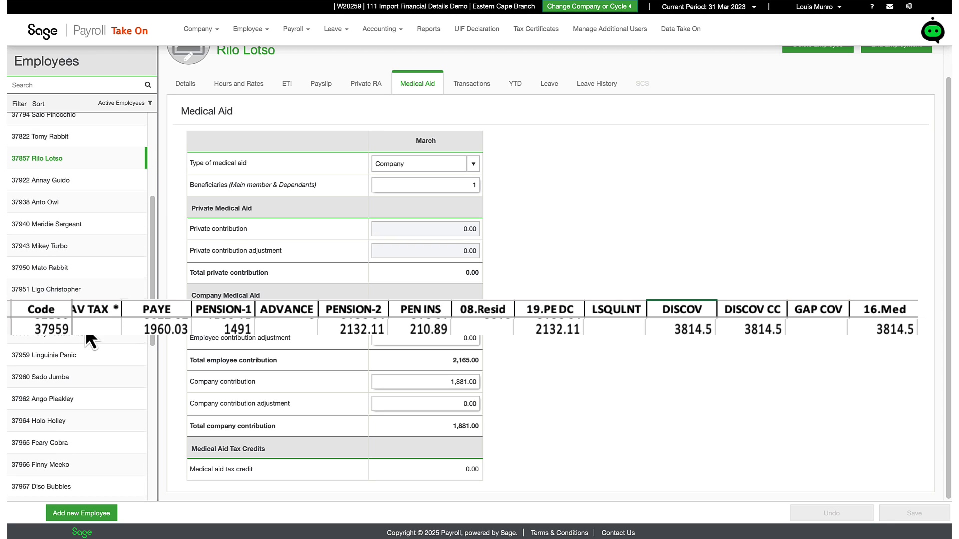
pyautogui.click(41, 353)
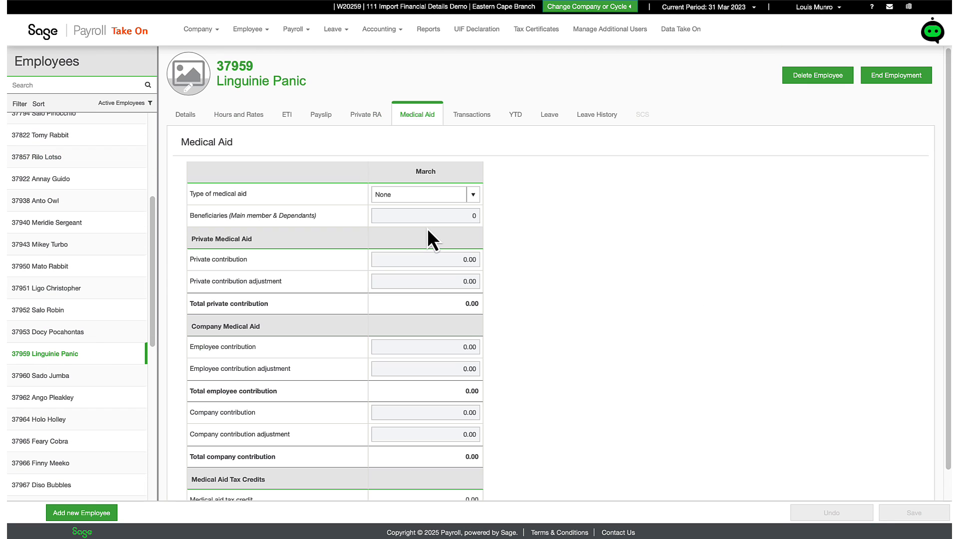
pyautogui.click(468, 200)
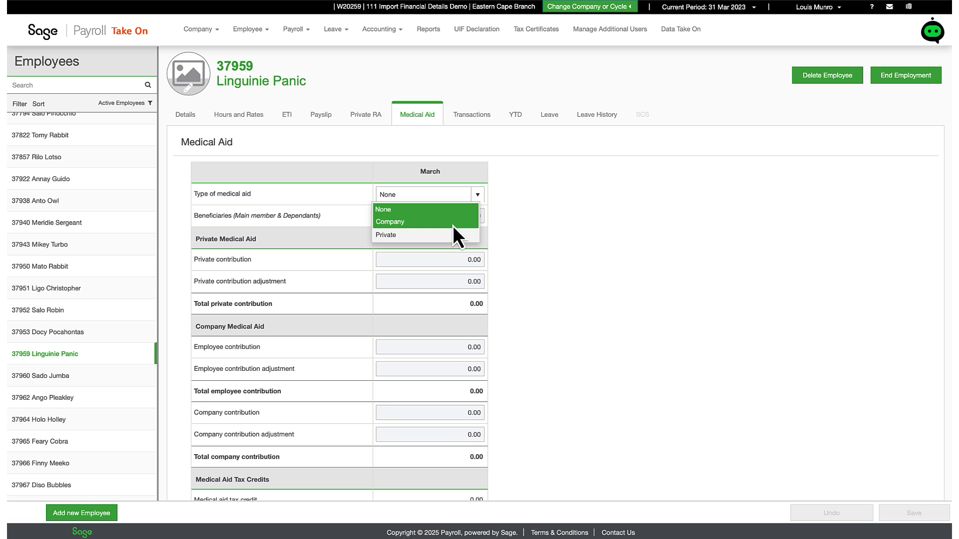
pyautogui.click(452, 226)
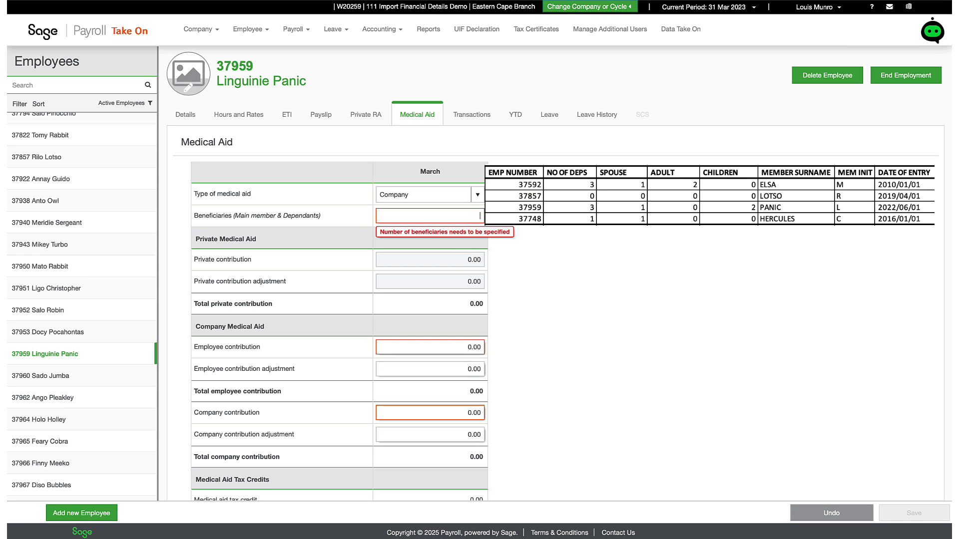
pyautogui.click(480, 215)
pyautogui.write('4')
pyautogui.click(540, 234)
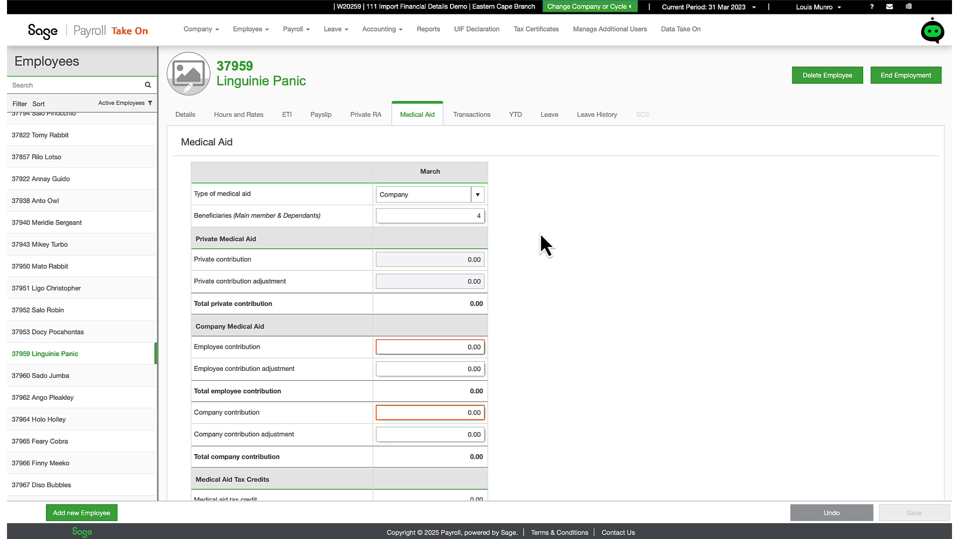
# Enter 3814.5 as both the employee contribution and the company contribution for this employee's company medical aid, and save
pyautogui.click(411, 351)
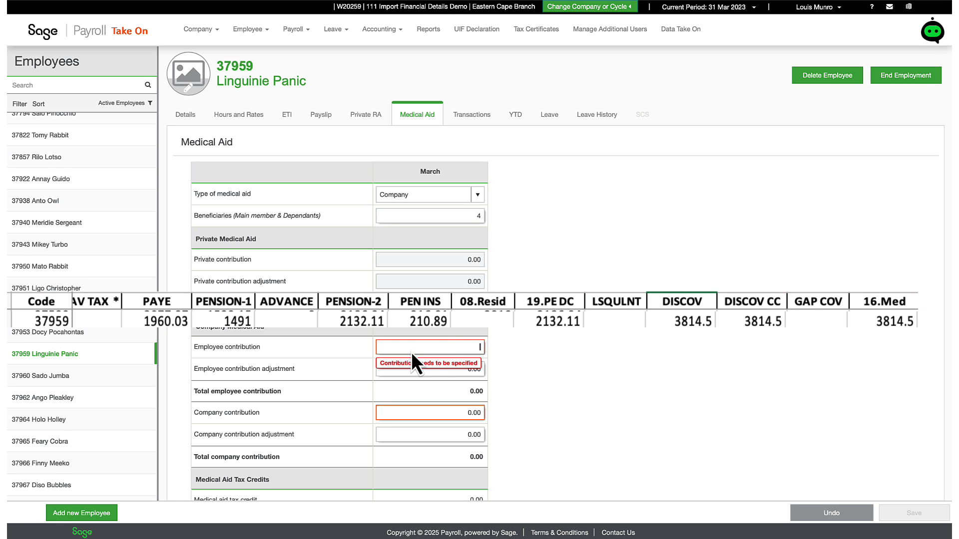
pyautogui.write('3')
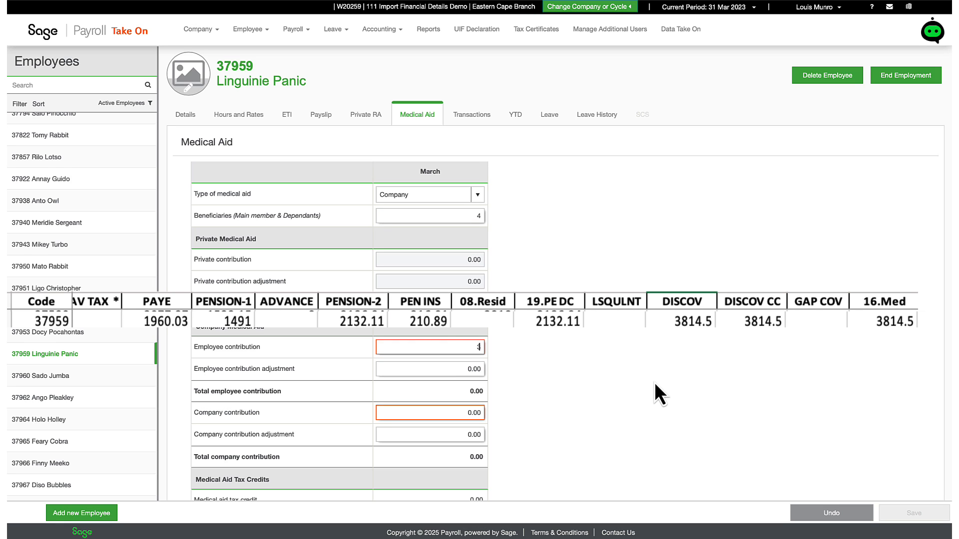
pyautogui.write('814.5')
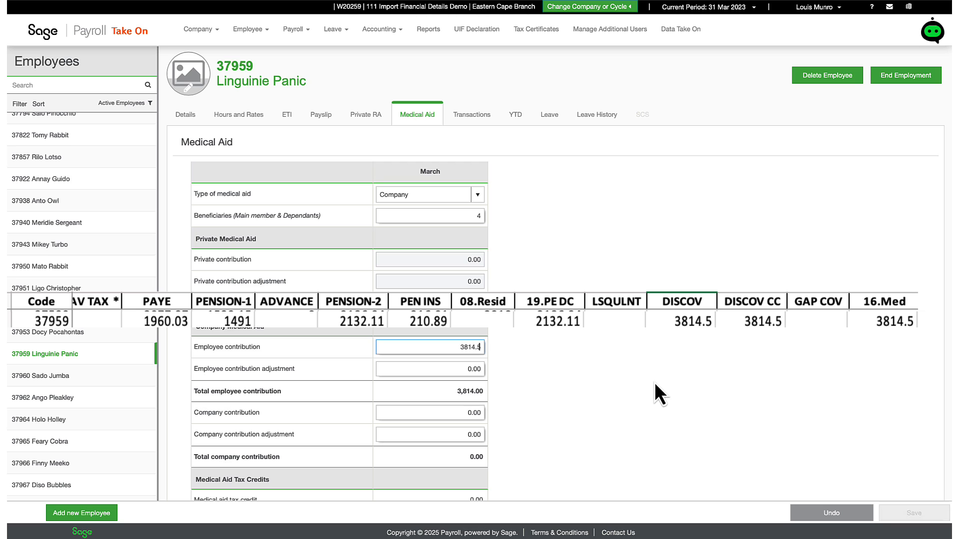
pyautogui.scroll(-1, 690, 406)
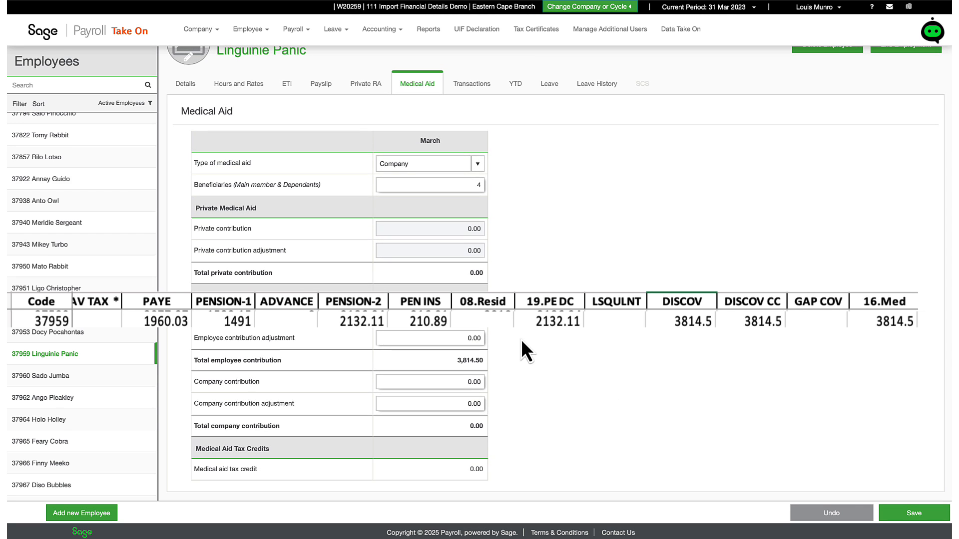
pyautogui.click(442, 388)
pyautogui.write('3,814')
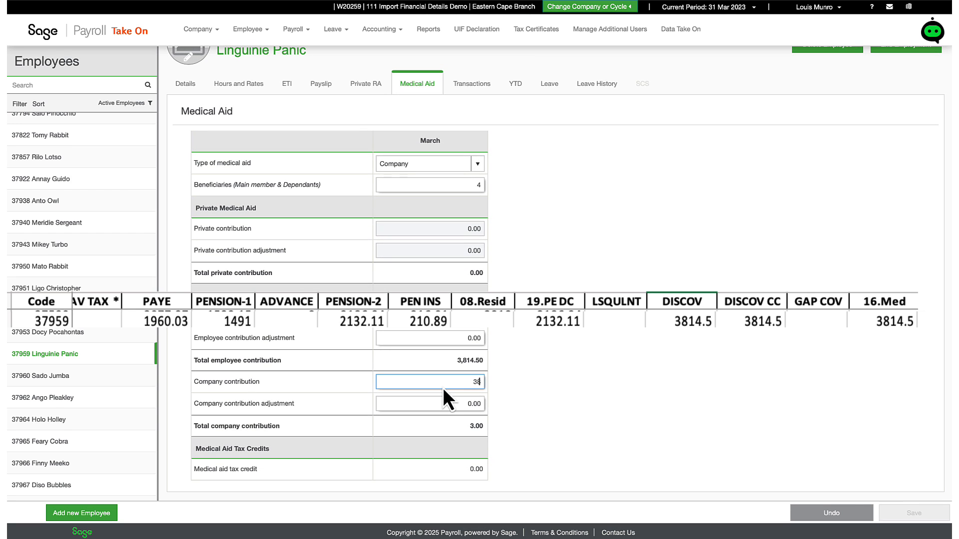
pyautogui.write('.5')
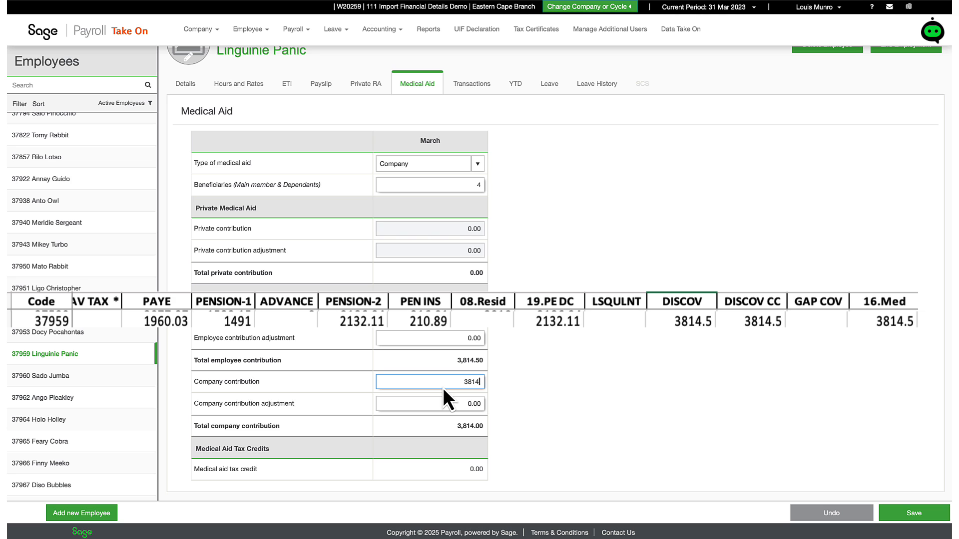
pyautogui.click(610, 383)
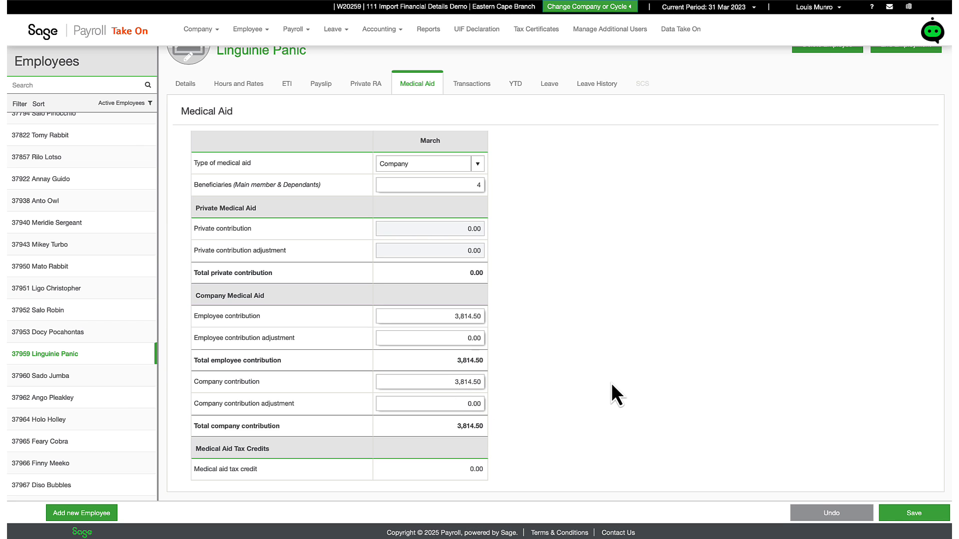
pyautogui.click(887, 512)
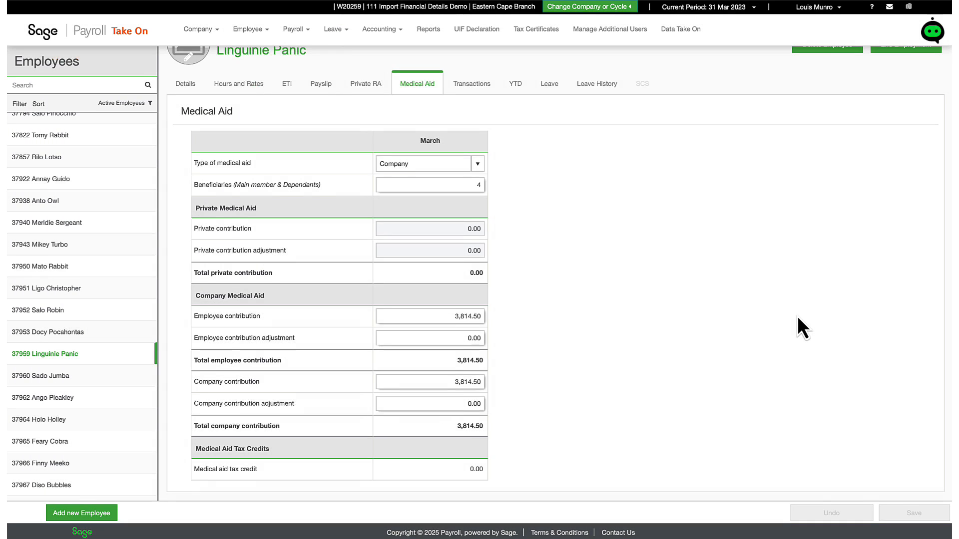